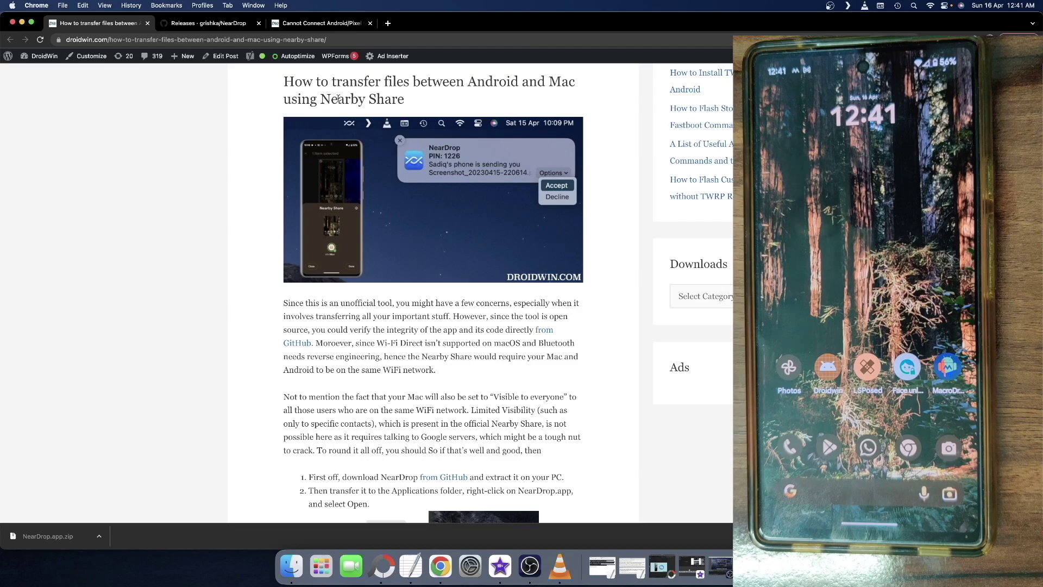
- Switch Chrome to the 'Releases · grishka/NearDrop' GitHub tab
{"action": "left_click", "coordinate": [226, 26]}
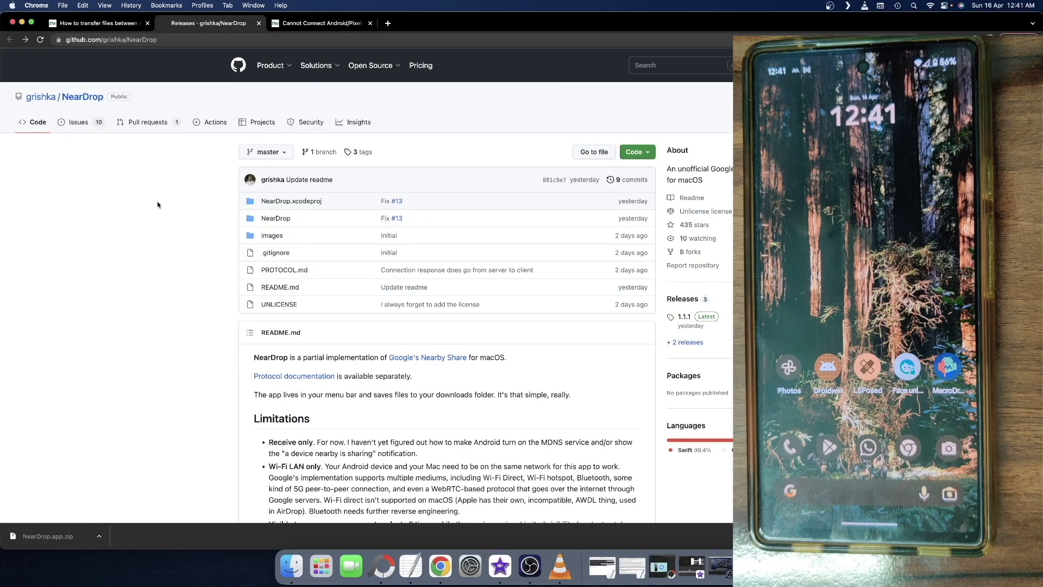
- Compare the NearDrop README's Installation/FAQ with the DroidWin article, ending on the DroidWin tab
{"action": "scroll", "coordinate": [164, 204], "scroll_direction": "down", "scroll_amount": 15}
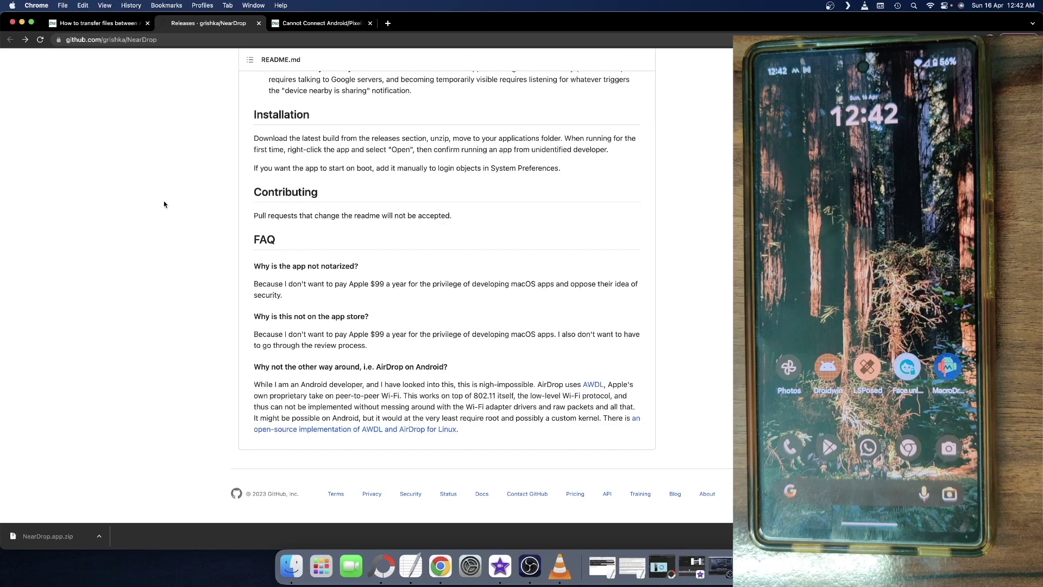
{"action": "left_click", "coordinate": [131, 29]}
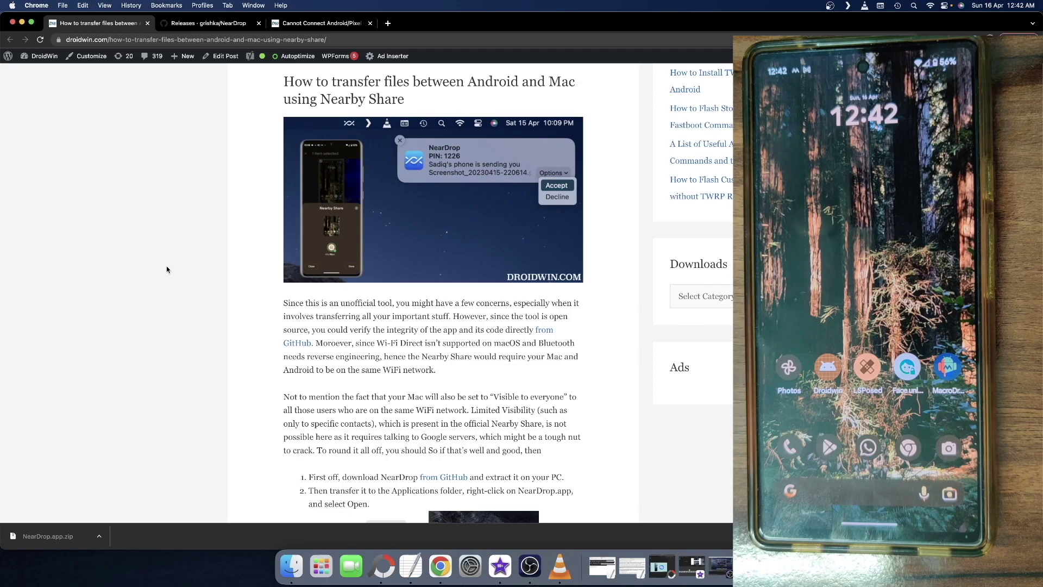
{"action": "left_click", "coordinate": [229, 24]}
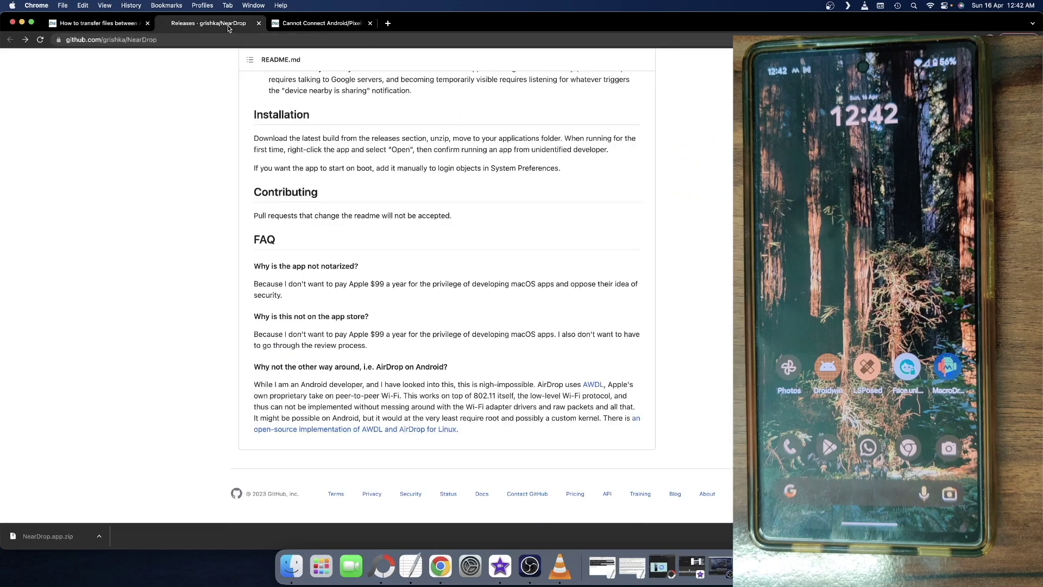
{"action": "scroll", "coordinate": [292, 126], "scroll_direction": "up", "scroll_amount": 20}
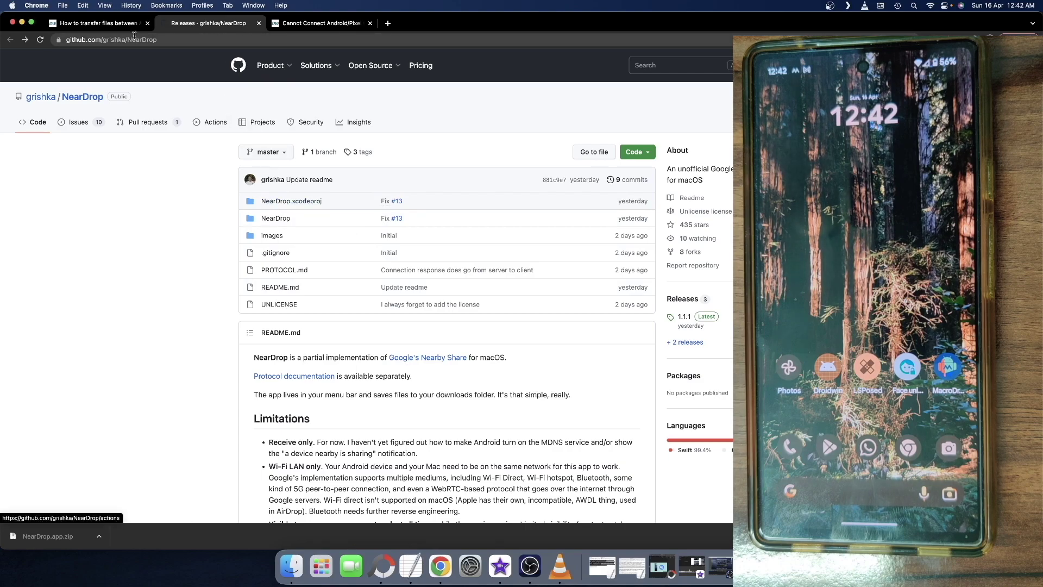
{"action": "left_click", "coordinate": [114, 24]}
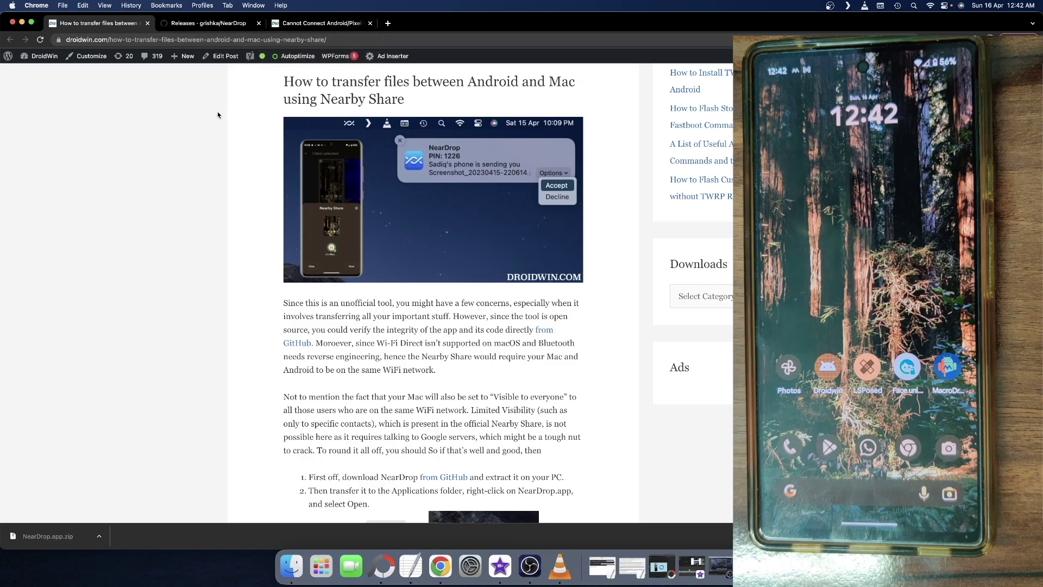
- Check the Android File Transfer heading in the 'Cannot Connect Android/Pixel' article, then return to NearDrop's GitHub page
{"action": "left_click", "coordinate": [293, 26]}
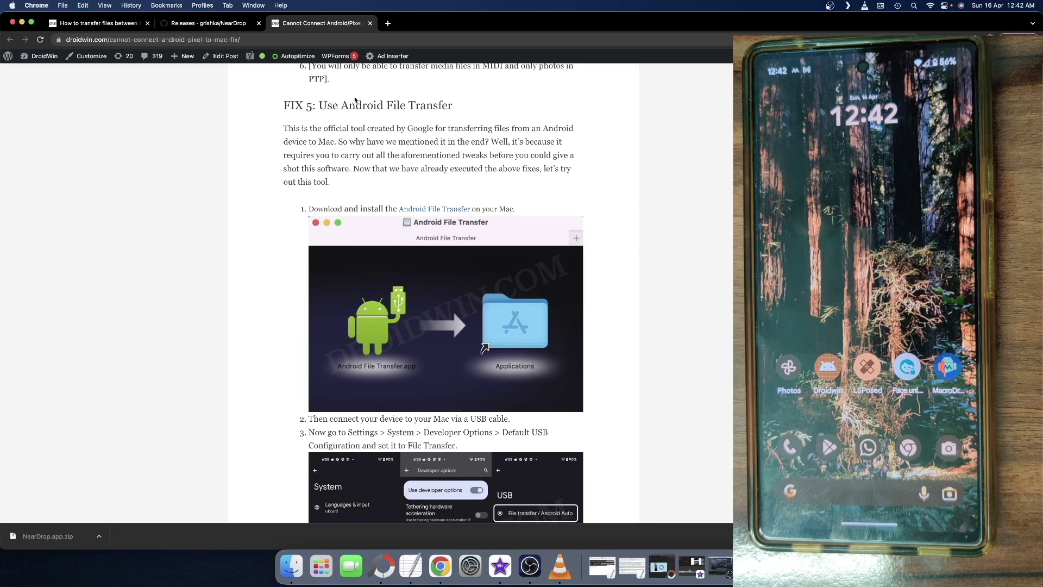
{"action": "left_click_drag", "start_coordinate": [343, 105], "coordinate": [485, 108]}
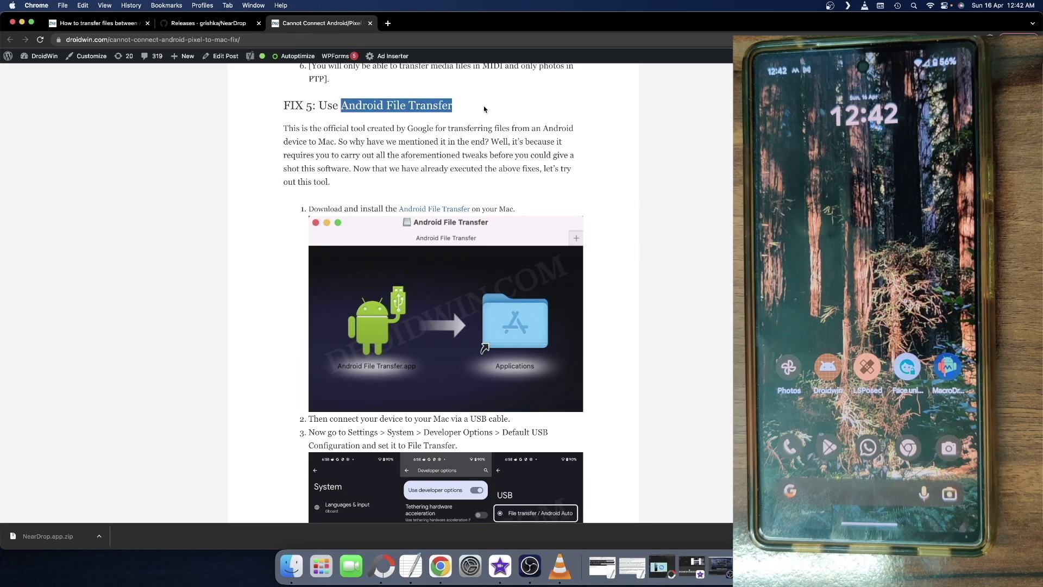
{"action": "left_click", "coordinate": [406, 149]}
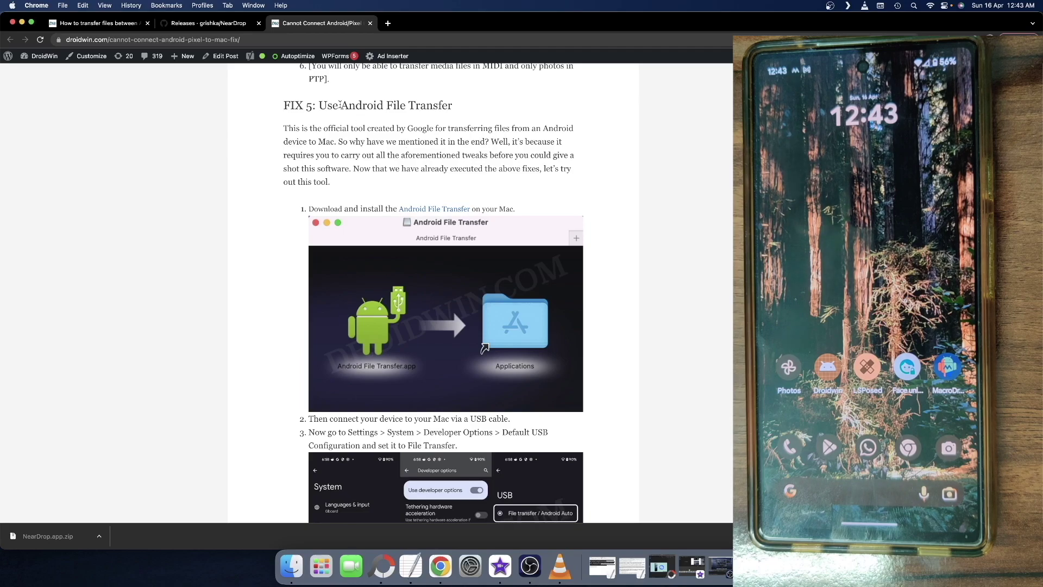
{"action": "left_click_drag", "start_coordinate": [341, 105], "coordinate": [461, 107]}
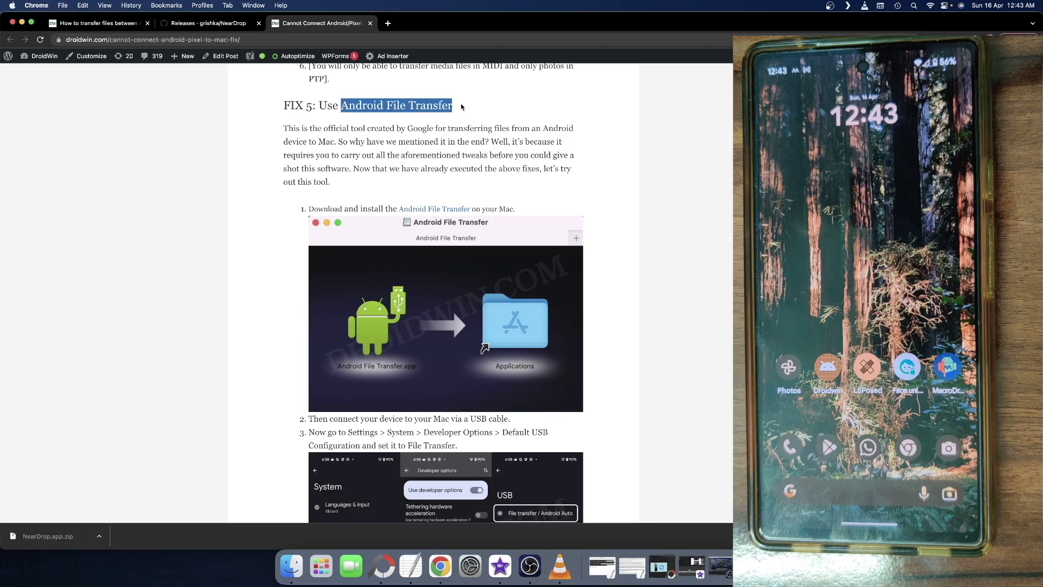
{"action": "left_click", "coordinate": [369, 145]}
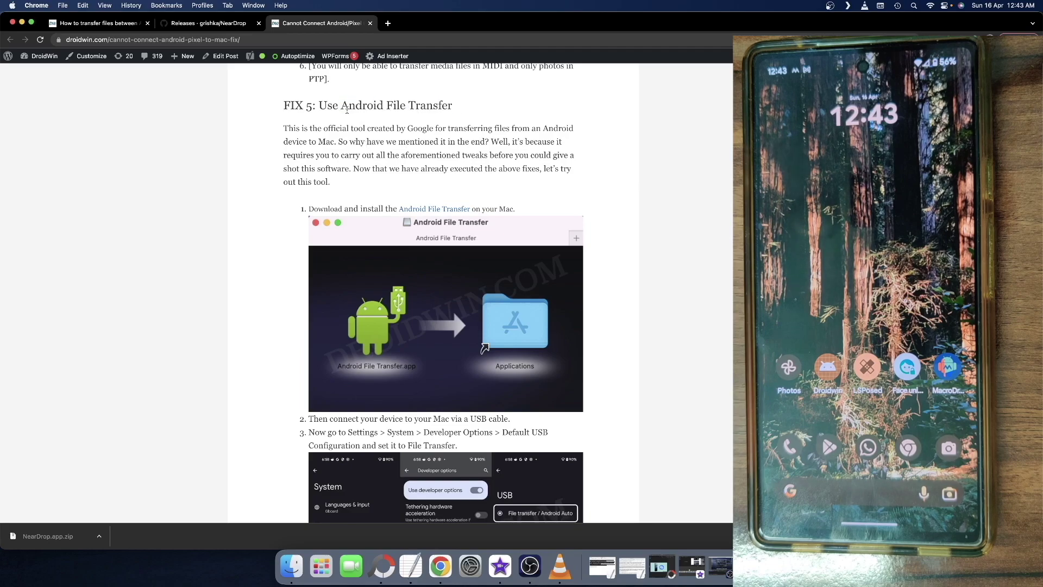
{"action": "left_click", "coordinate": [222, 23]}
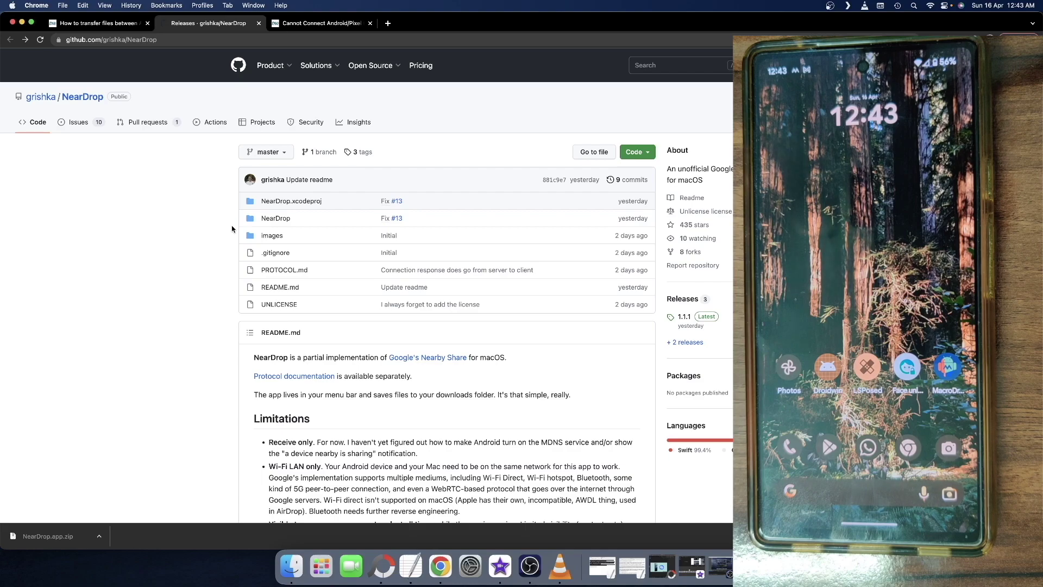
- Download NearDrop.app.zip from the 1.1.1 release assets on the NearDrop releases page
{"action": "left_click", "coordinate": [124, 26]}
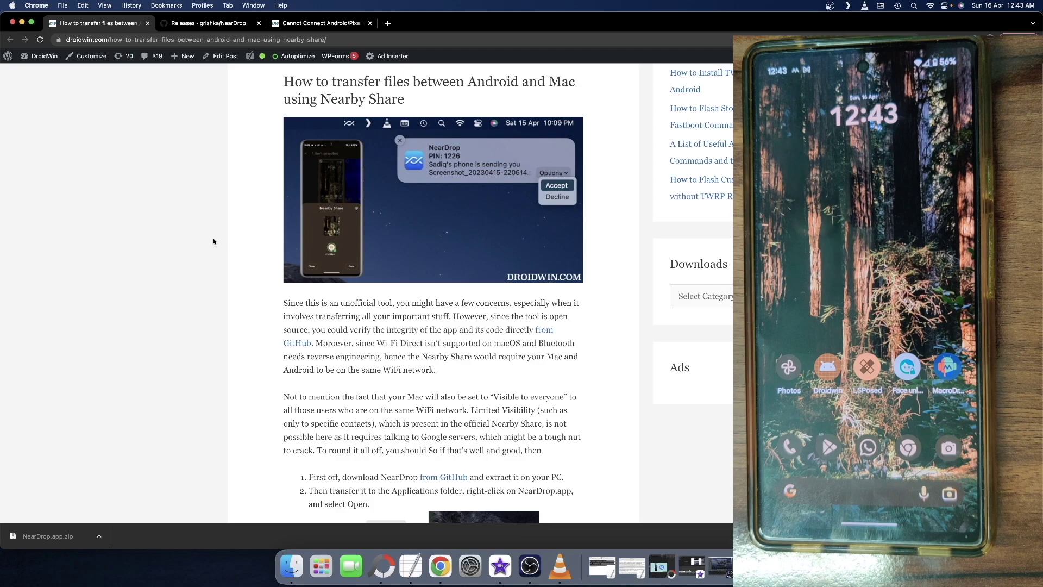
{"action": "scroll", "coordinate": [214, 241], "scroll_direction": "down", "scroll_amount": 1}
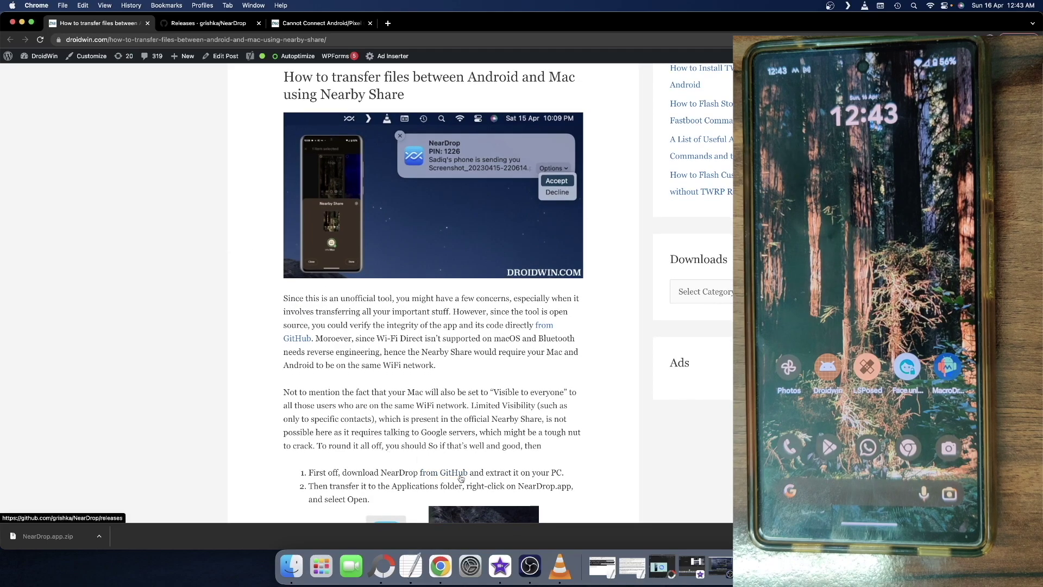
{"action": "left_click", "coordinate": [233, 25]}
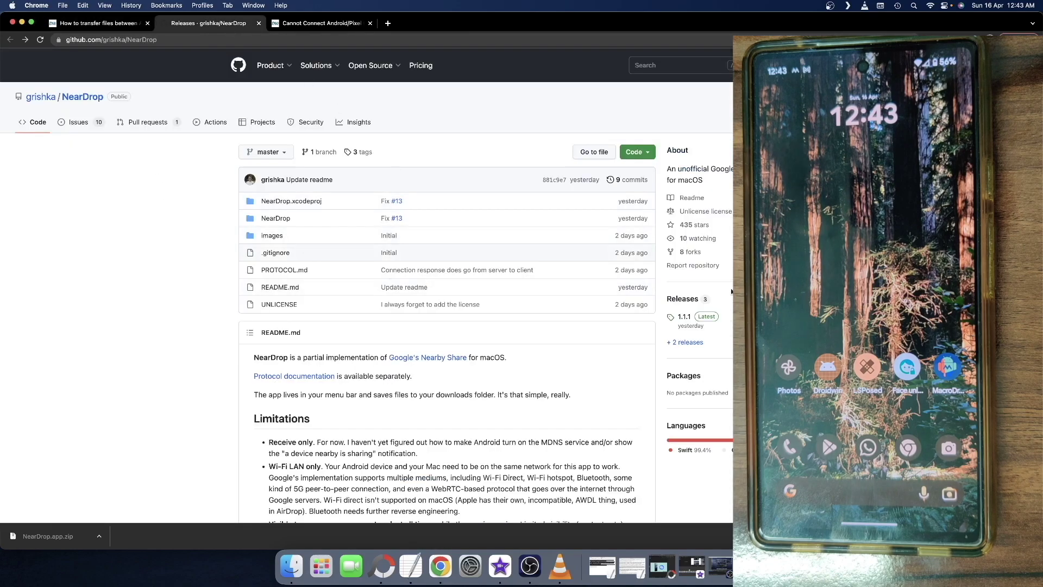
{"action": "left_click", "coordinate": [689, 300]}
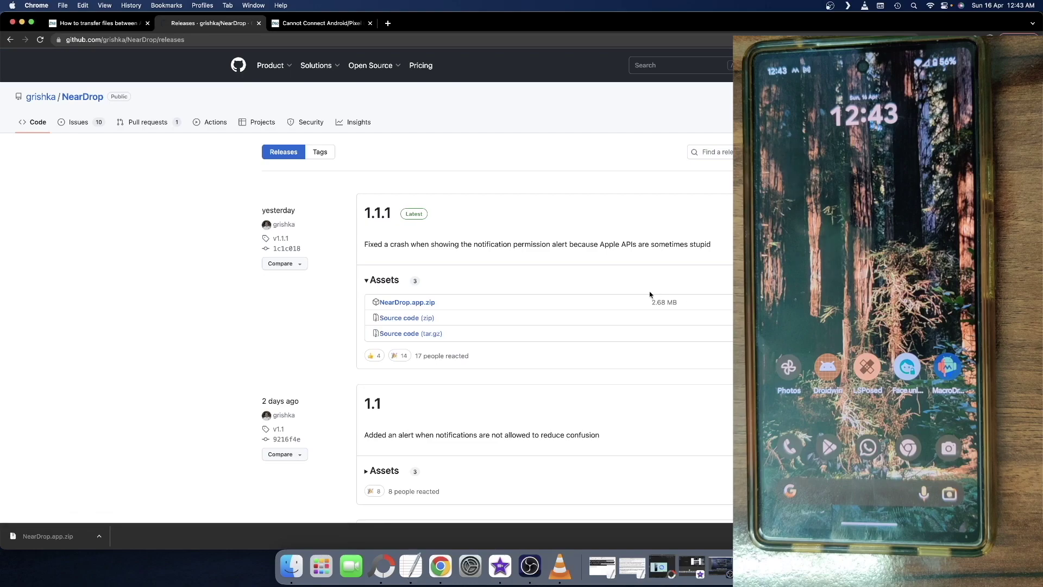
{"action": "left_click", "coordinate": [420, 308]}
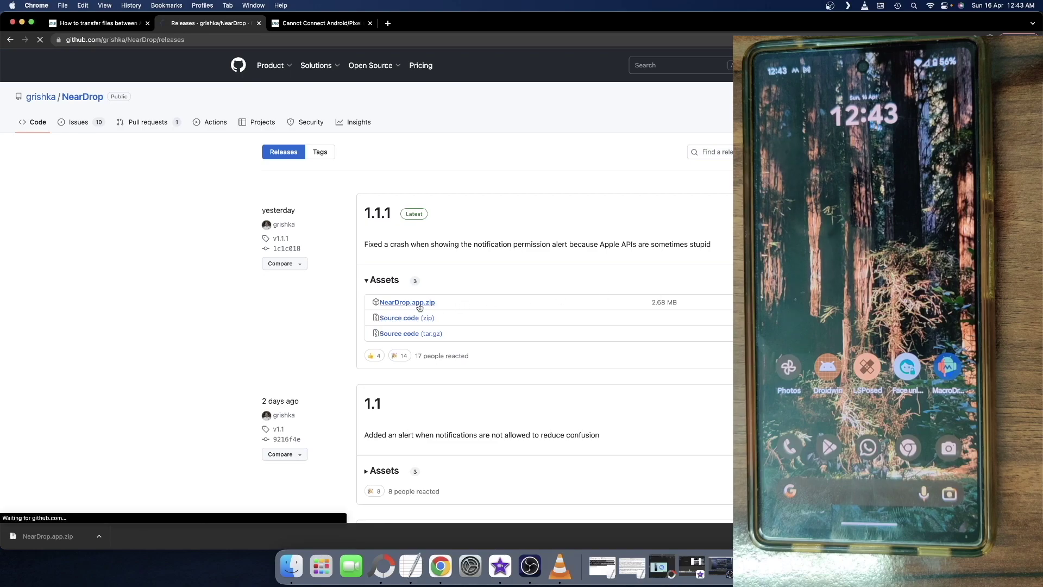
- Unzip NearDrop.app.zip in the Downloads folder
{"action": "left_click", "coordinate": [300, 555]}
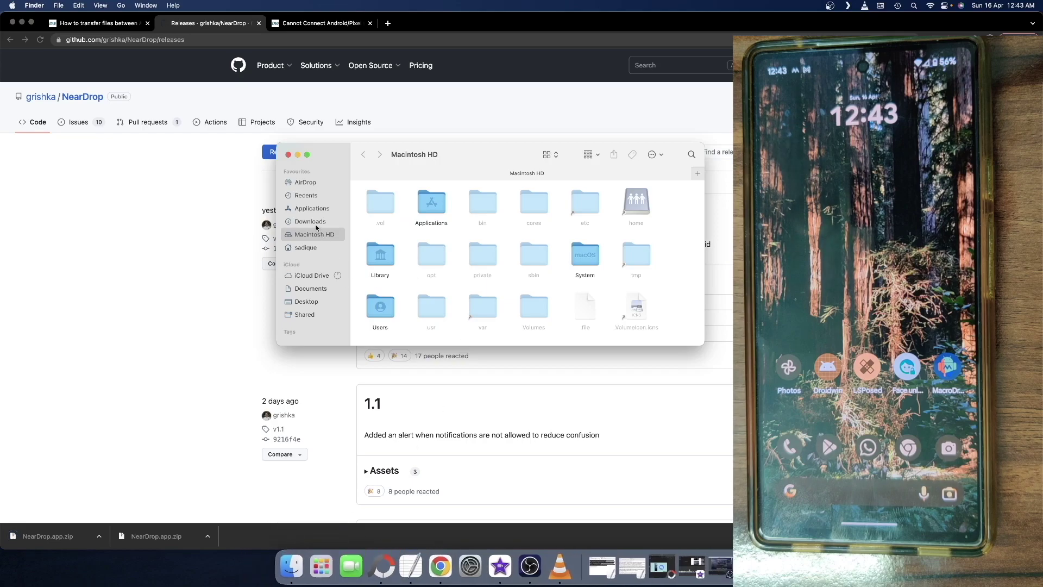
{"action": "left_click", "coordinate": [313, 221]}
{"action": "left_click", "coordinate": [398, 202]}
{"action": "right_click", "coordinate": [398, 202]}
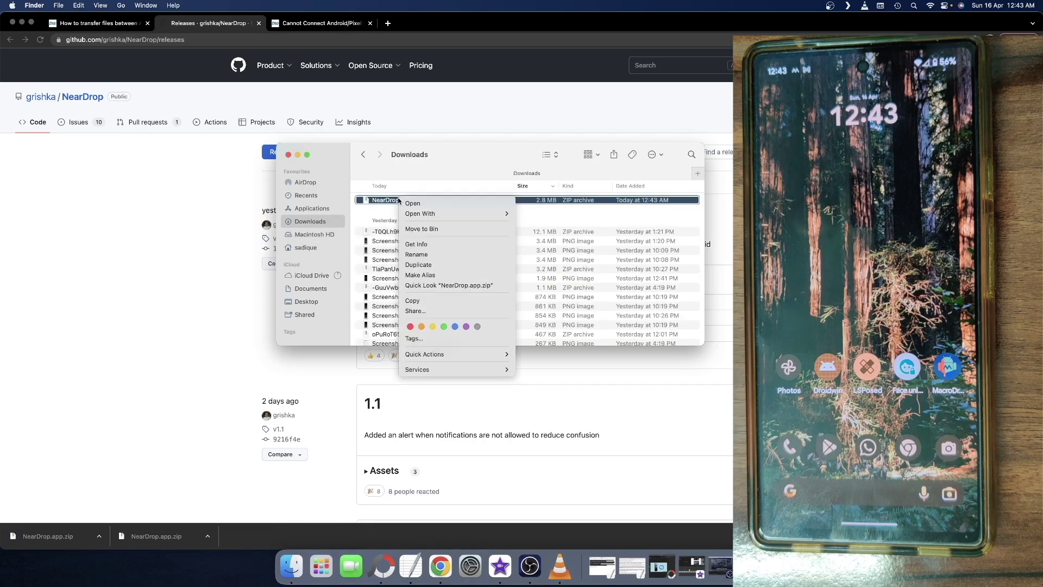
{"action": "mouse_move", "coordinate": [434, 214]}
{"action": "left_click", "coordinate": [570, 217]}
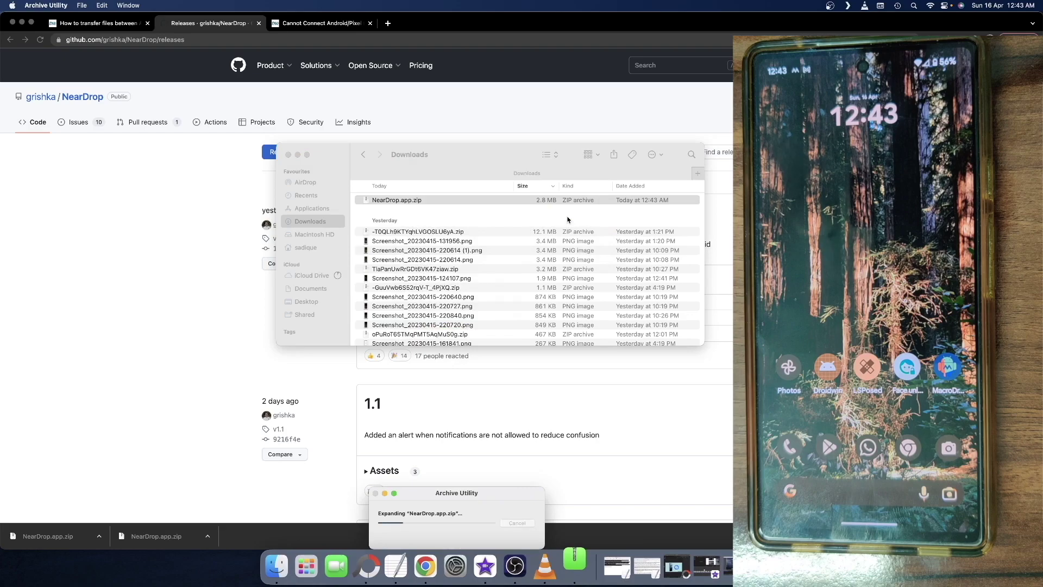
- Copy the extracted NearDrop.app and paste it into Applications
{"action": "right_click", "coordinate": [396, 199]}
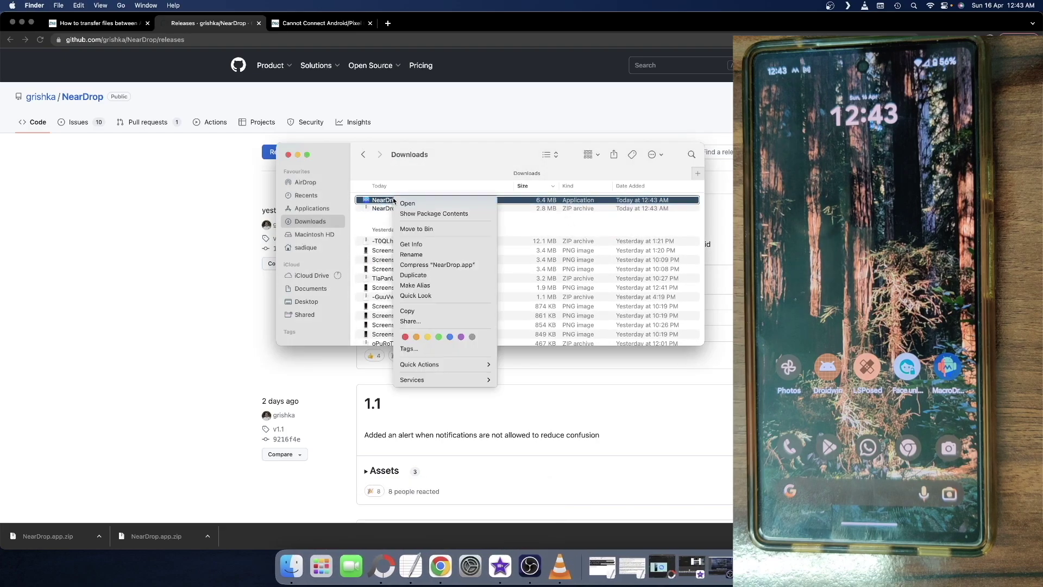
{"action": "left_click", "coordinate": [407, 311]}
{"action": "left_click", "coordinate": [323, 211]}
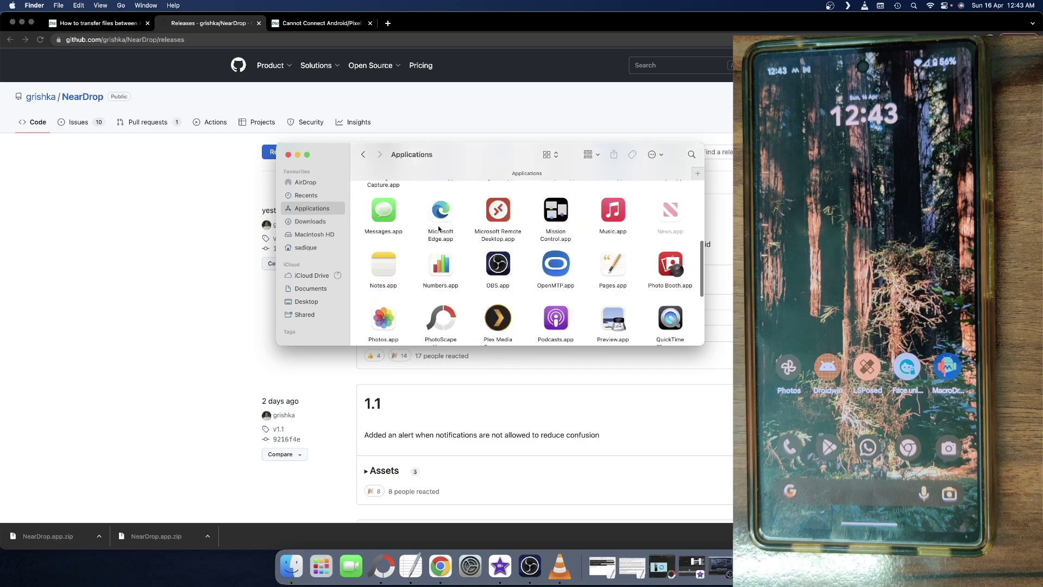
{"action": "right_click", "coordinate": [463, 239]}
{"action": "left_click", "coordinate": [481, 253]}
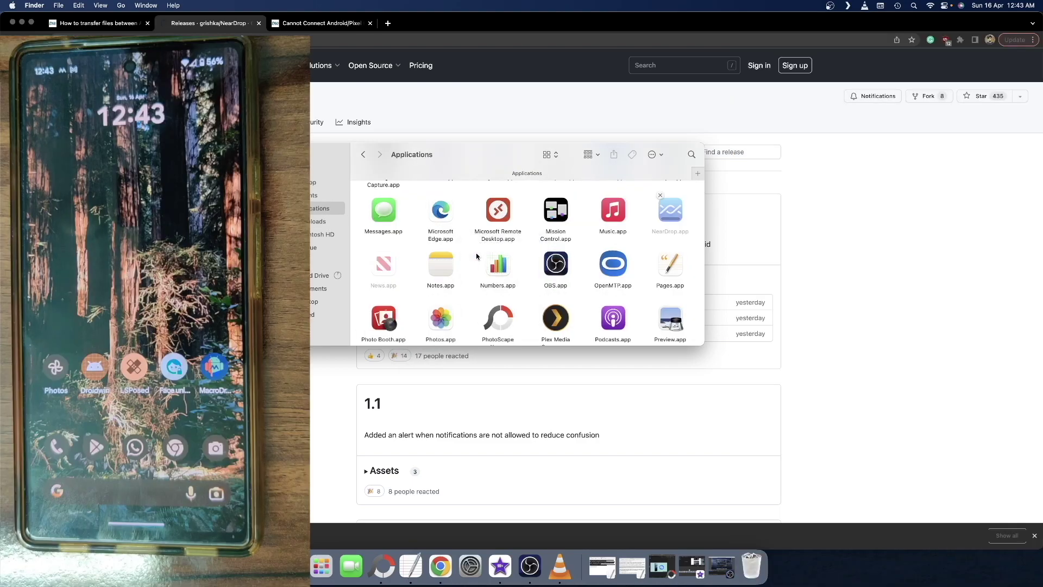
- Launch NearDrop past the unverified-software warning, then minimize the Finder and Chrome windows
{"action": "right_click", "coordinate": [675, 215]}
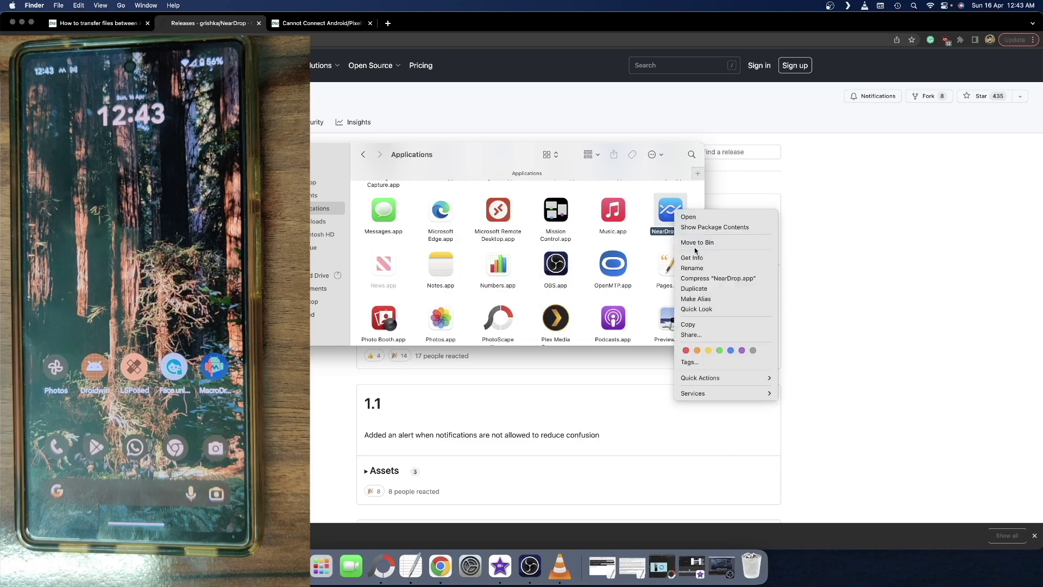
{"action": "left_click", "coordinate": [695, 217]}
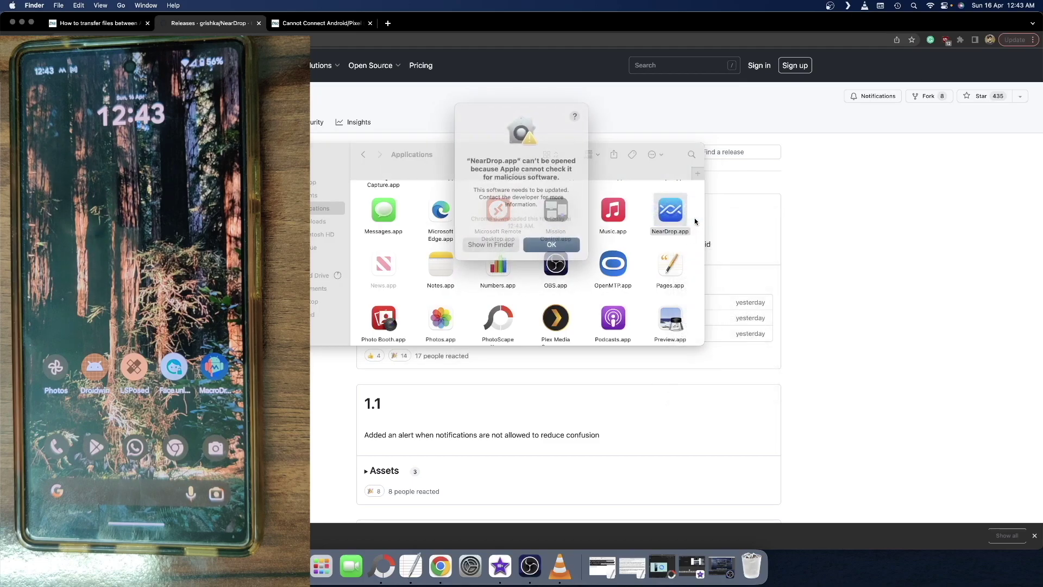
{"action": "left_click", "coordinate": [549, 239]}
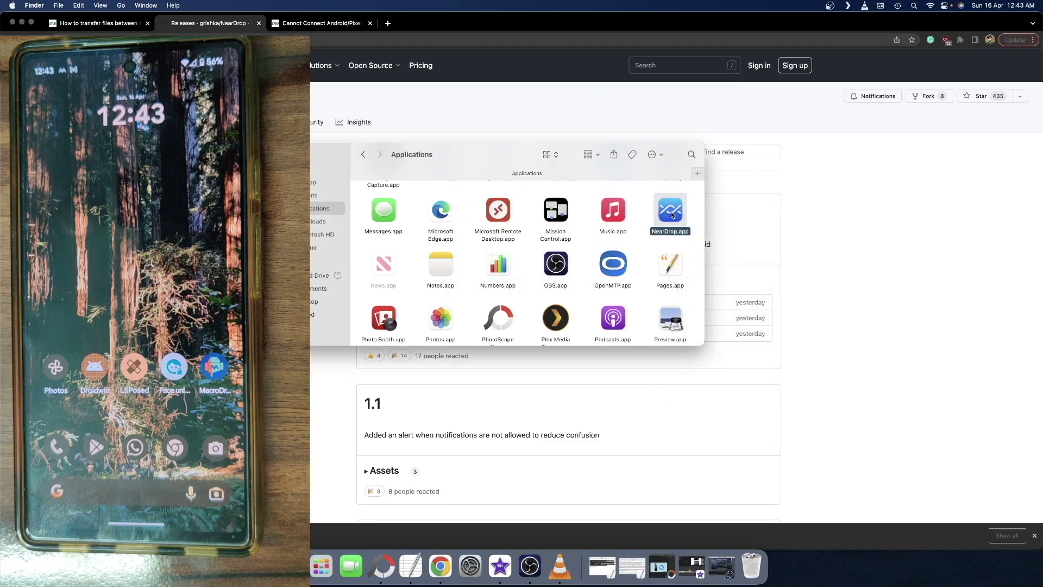
{"action": "right_click", "coordinate": [673, 214]}
{"action": "left_click", "coordinate": [688, 217]}
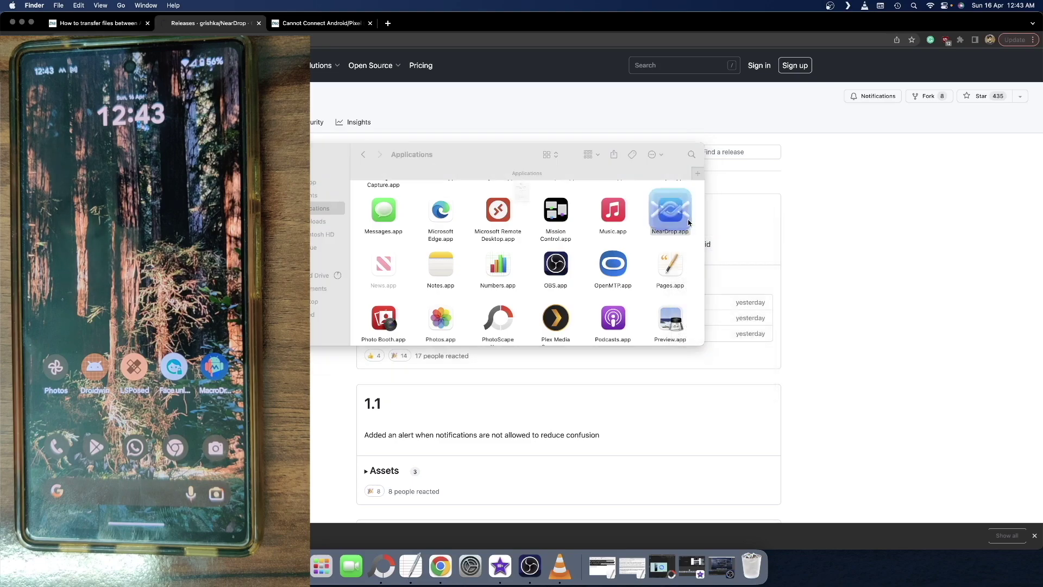
{"action": "left_click", "coordinate": [519, 230]}
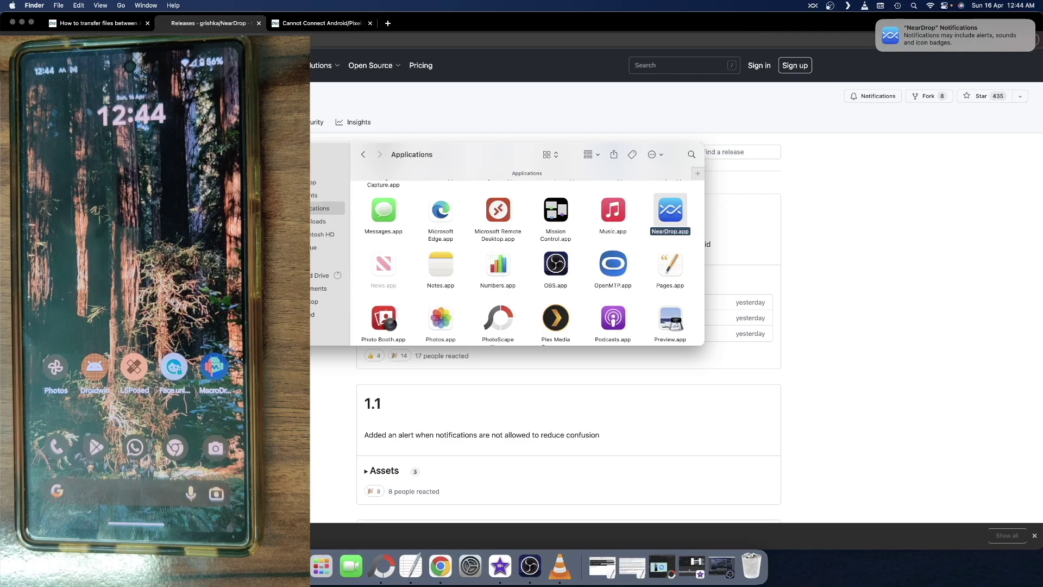
{"action": "key", "text": "super+m"}
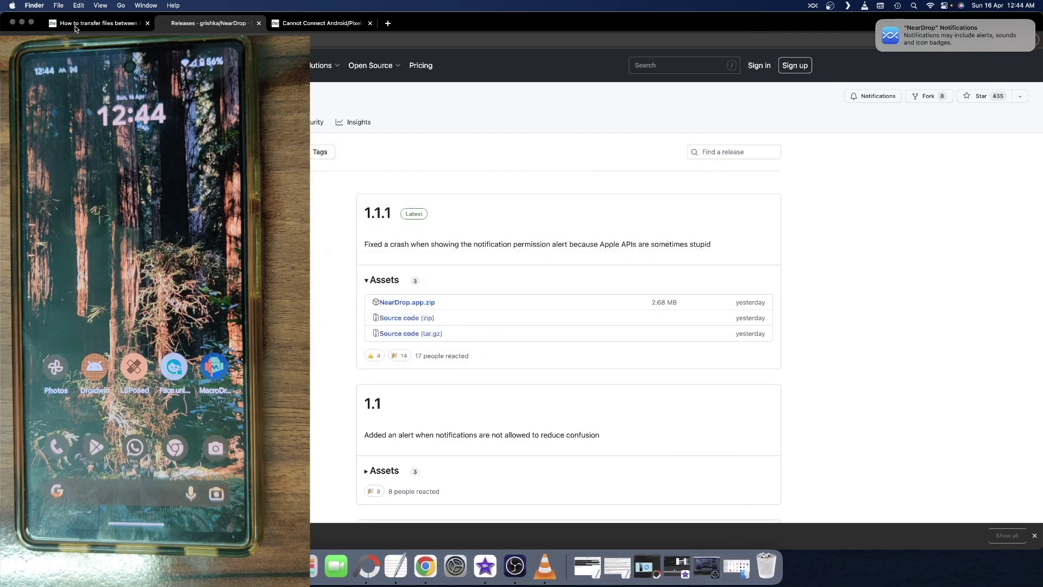
{"action": "key", "text": "super+m"}
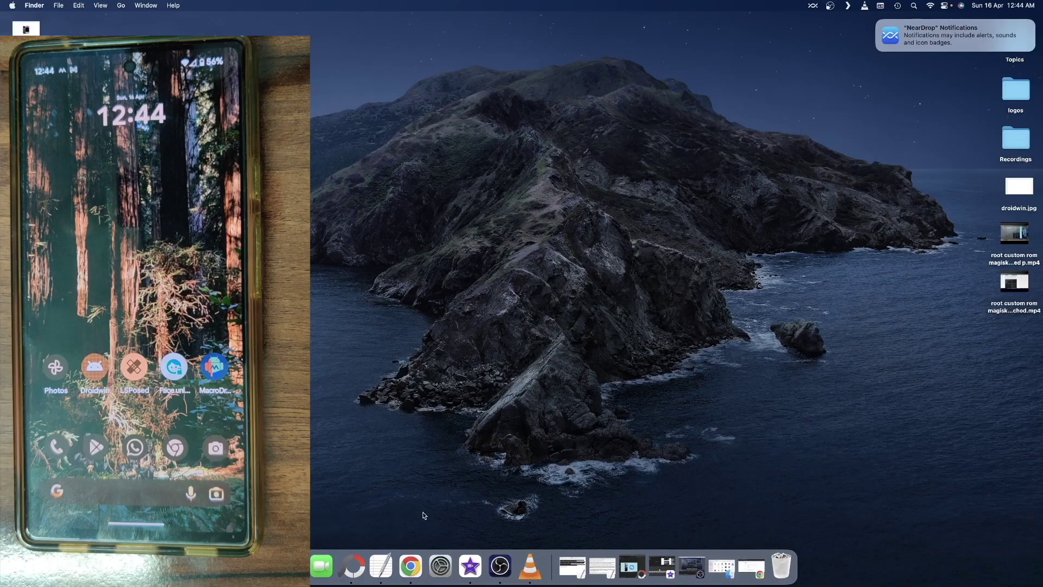
- Switch on Allow notifications for NearDrop in System Settings > Notifications
{"action": "left_click", "coordinate": [441, 566]}
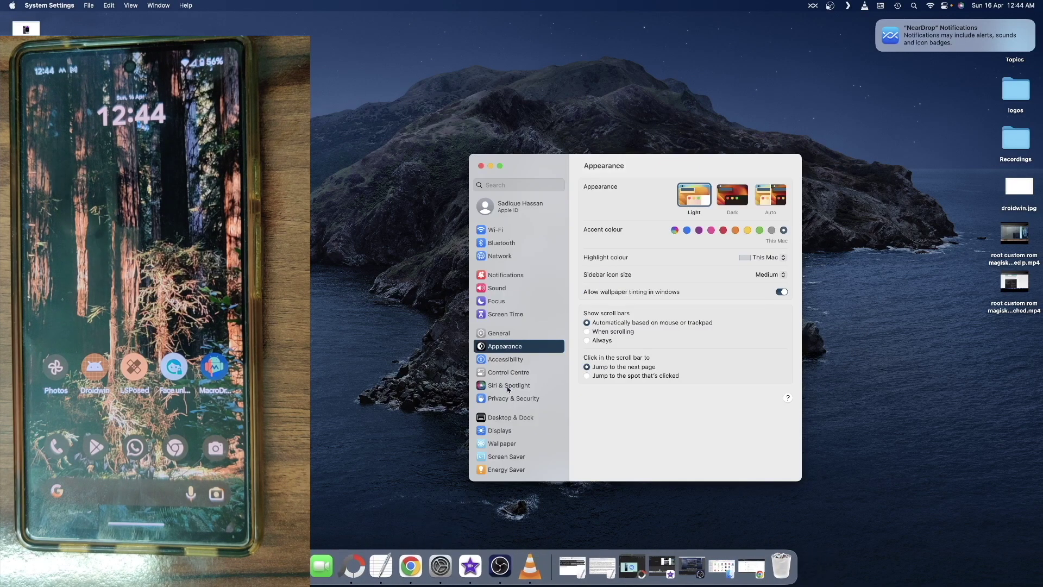
{"action": "left_click", "coordinate": [505, 275]}
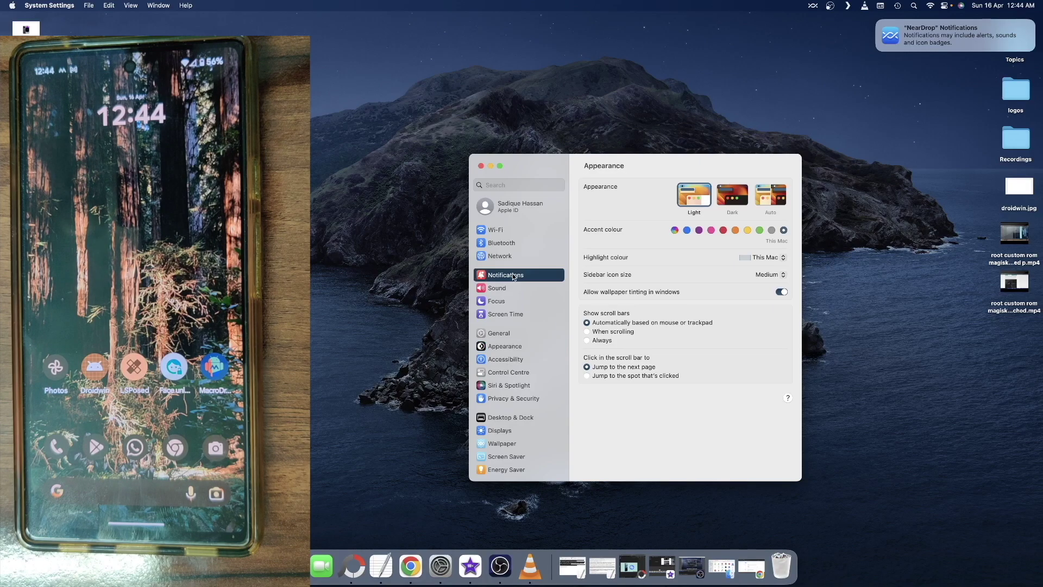
{"action": "scroll", "coordinate": [609, 345], "scroll_direction": "down", "scroll_amount": 5}
{"action": "scroll", "coordinate": [610, 345], "scroll_direction": "down", "scroll_amount": 8}
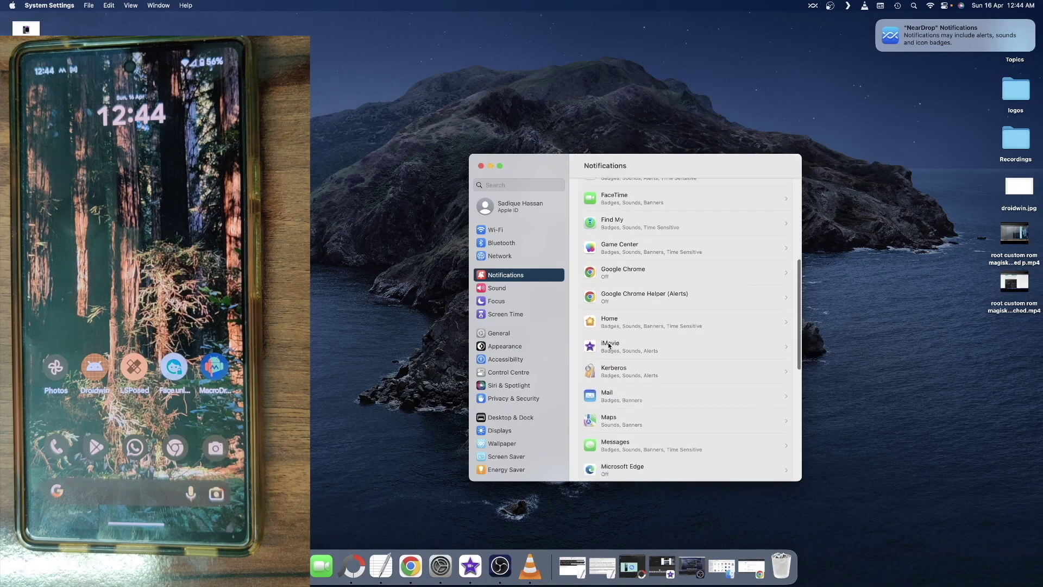
{"action": "left_click", "coordinate": [621, 418]}
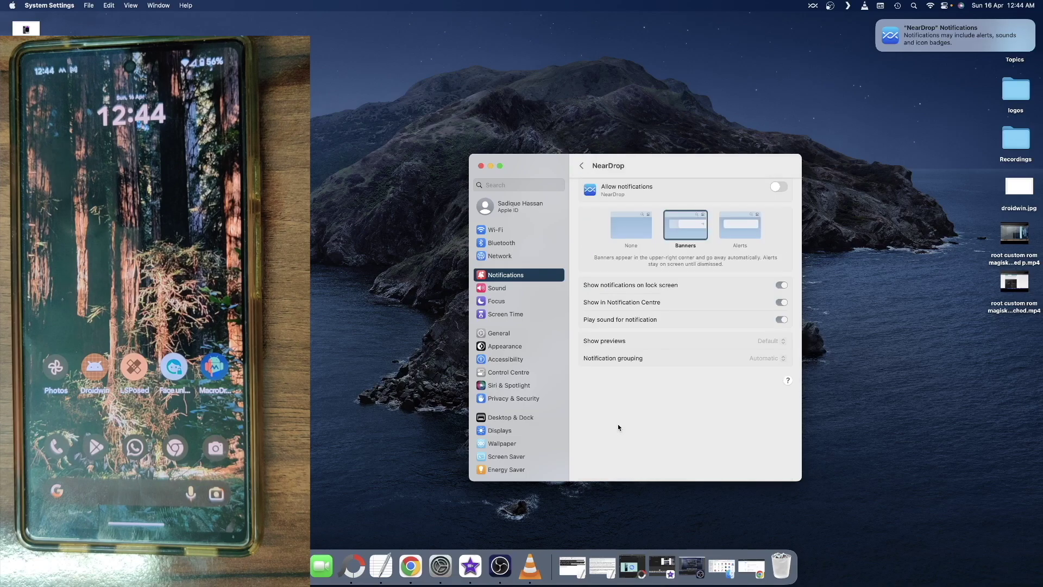
{"action": "left_click", "coordinate": [777, 187]}
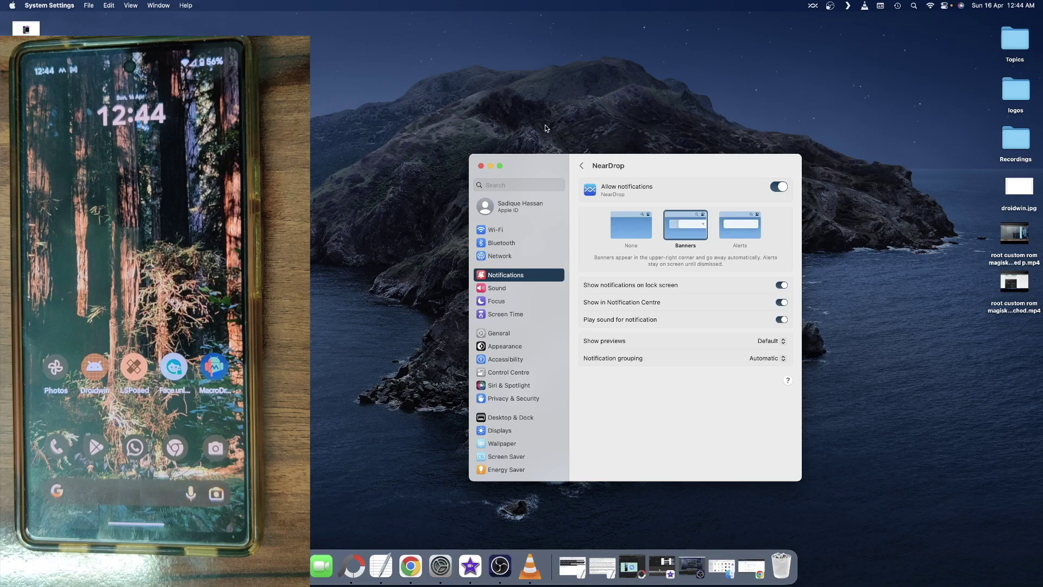
{"action": "left_click", "coordinate": [491, 165]}
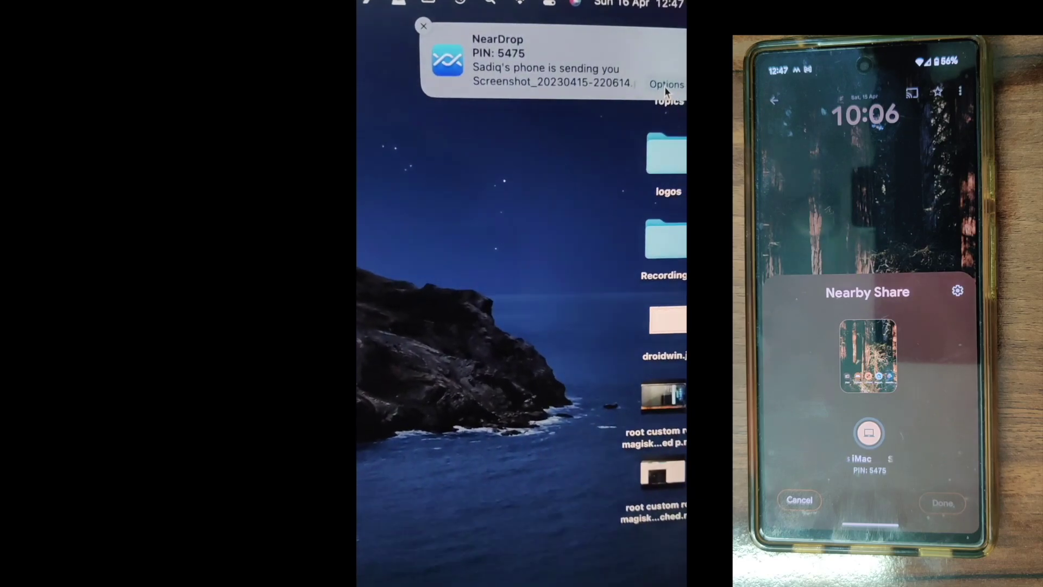
- Accept the phone's incoming screenshot via Options > Accept on NearDrop's notification
{"action": "left_click", "coordinate": [655, 77]}
{"action": "left_click", "coordinate": [659, 94]}
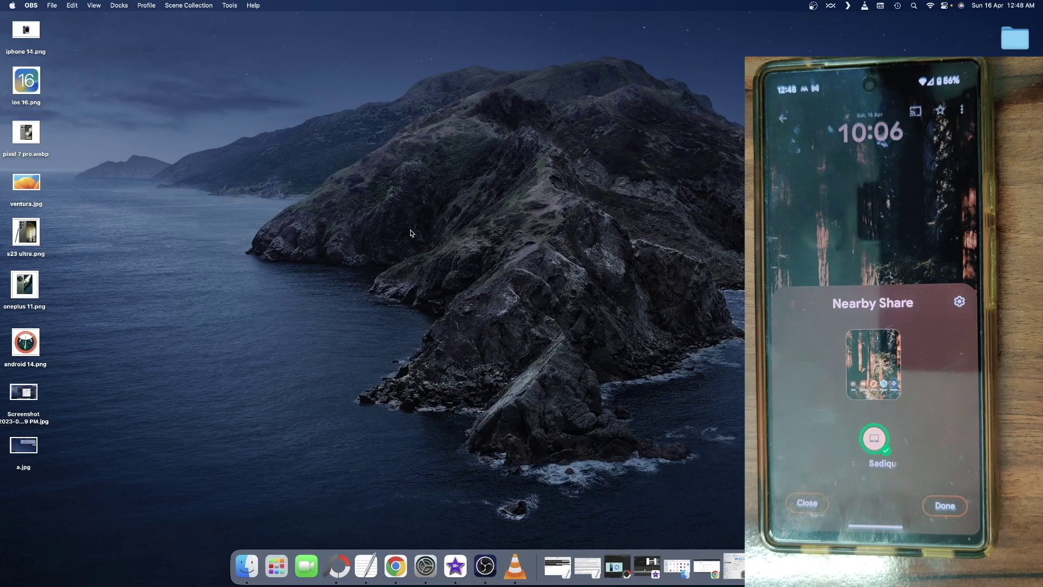
- View the received screenshot from Downloads, close it, and return to Chrome's DroidWin tab
{"action": "left_click", "coordinate": [244, 562]}
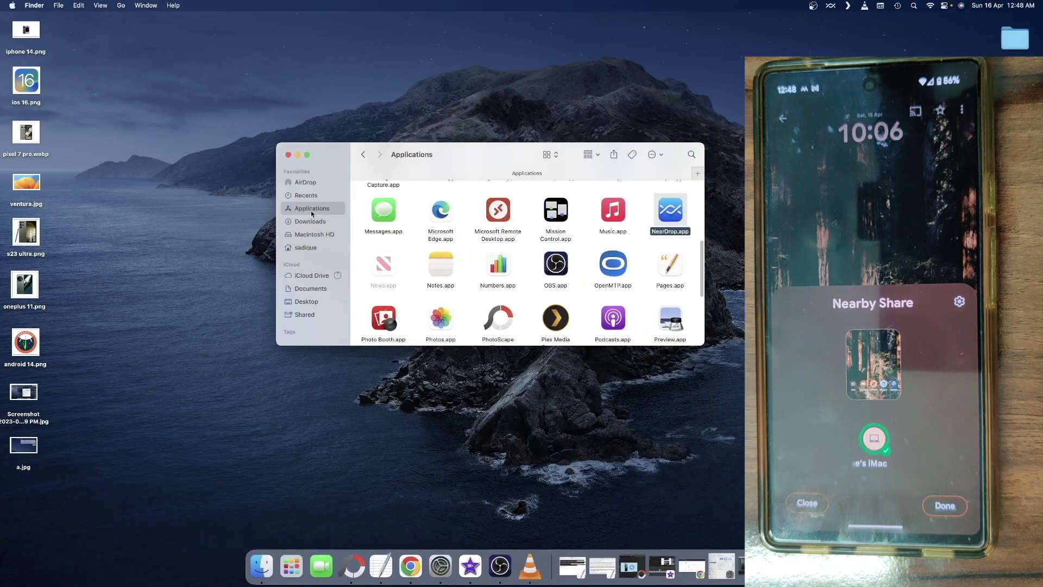
{"action": "left_click", "coordinate": [314, 222]}
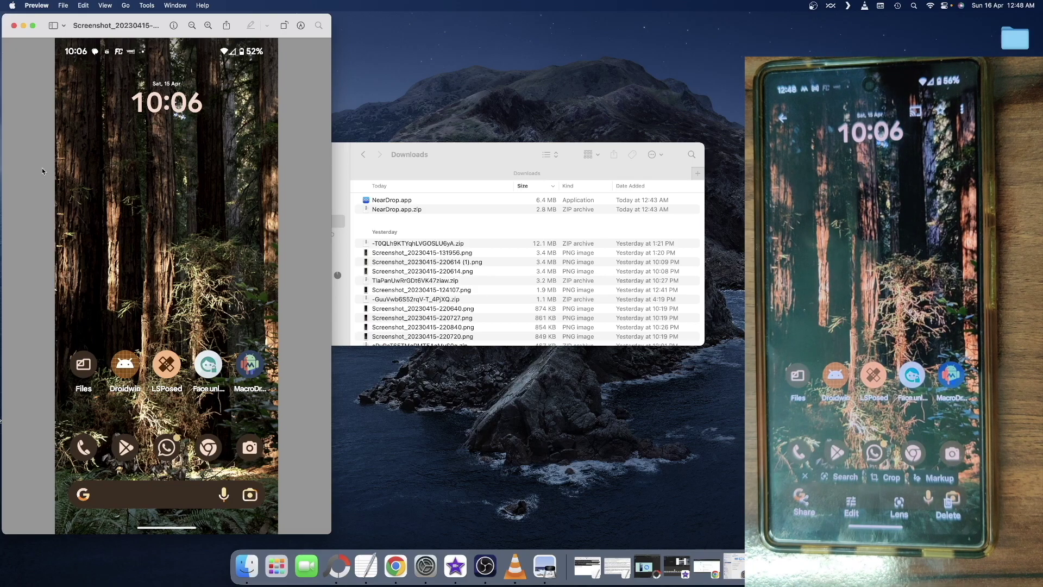
{"action": "left_click", "coordinate": [13, 26]}
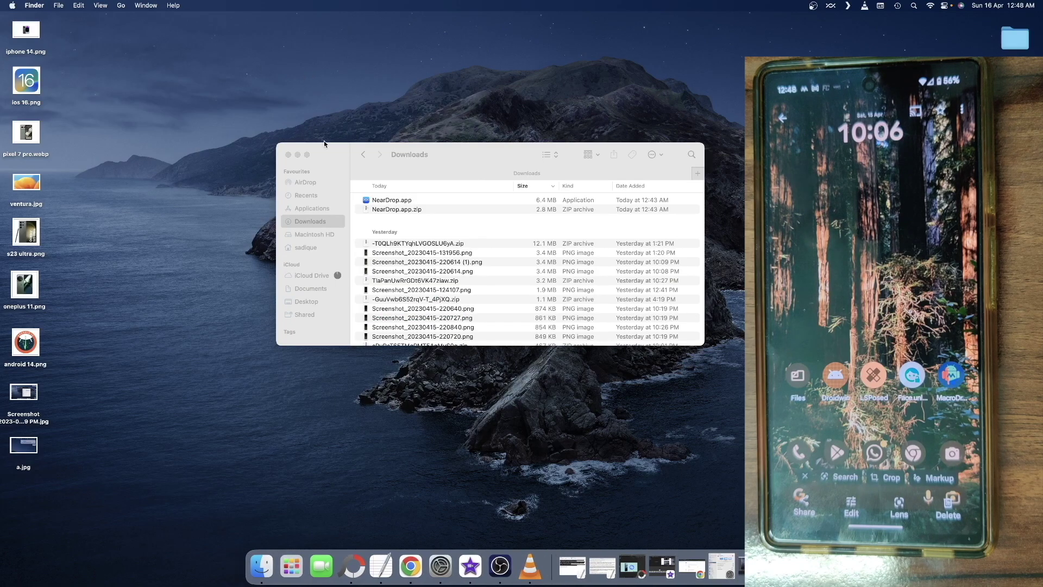
{"action": "left_click", "coordinate": [298, 155]}
{"action": "left_click", "coordinate": [396, 566]}
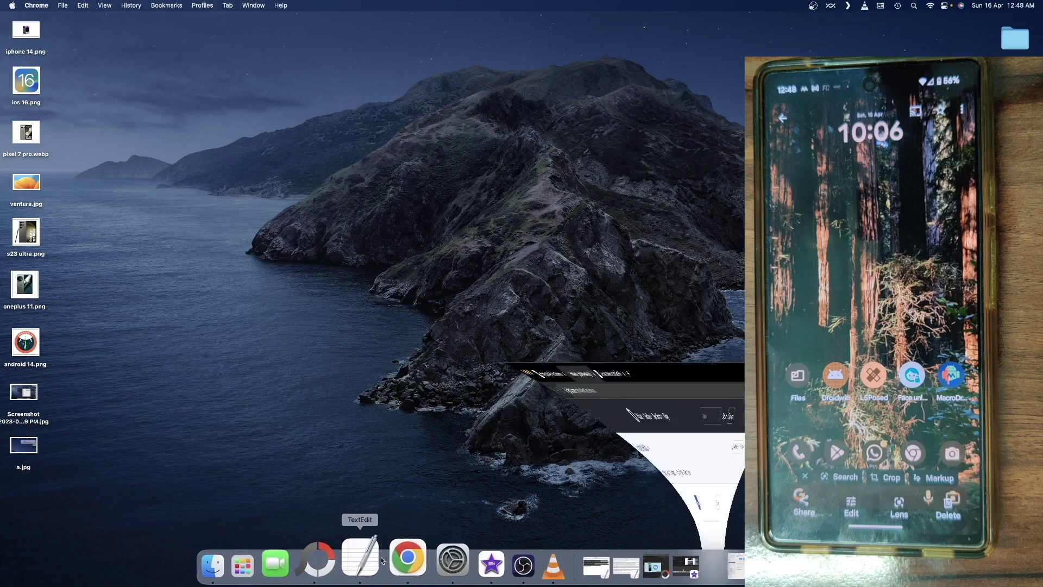
{"action": "left_click", "coordinate": [81, 24]}
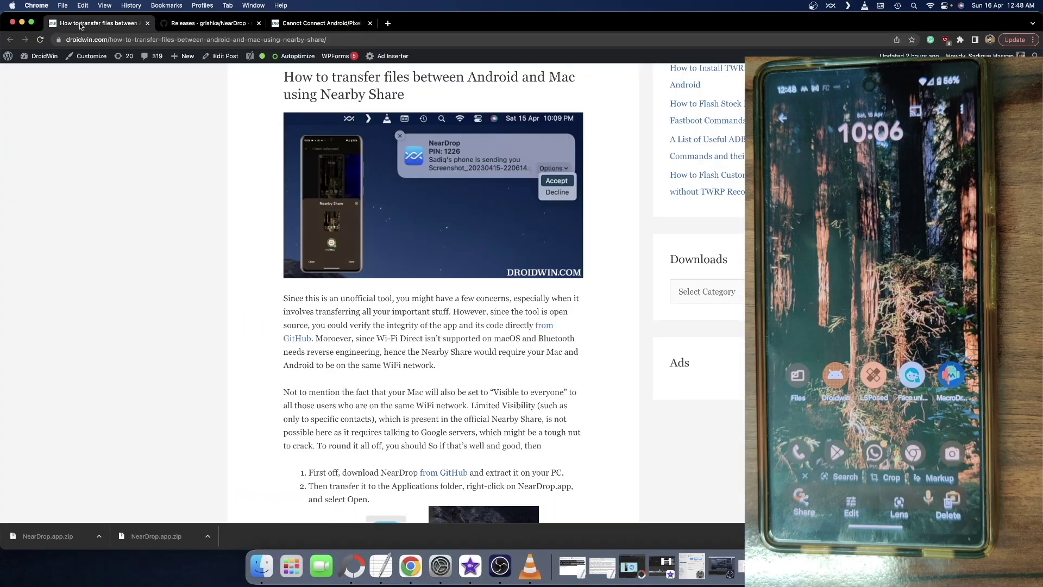